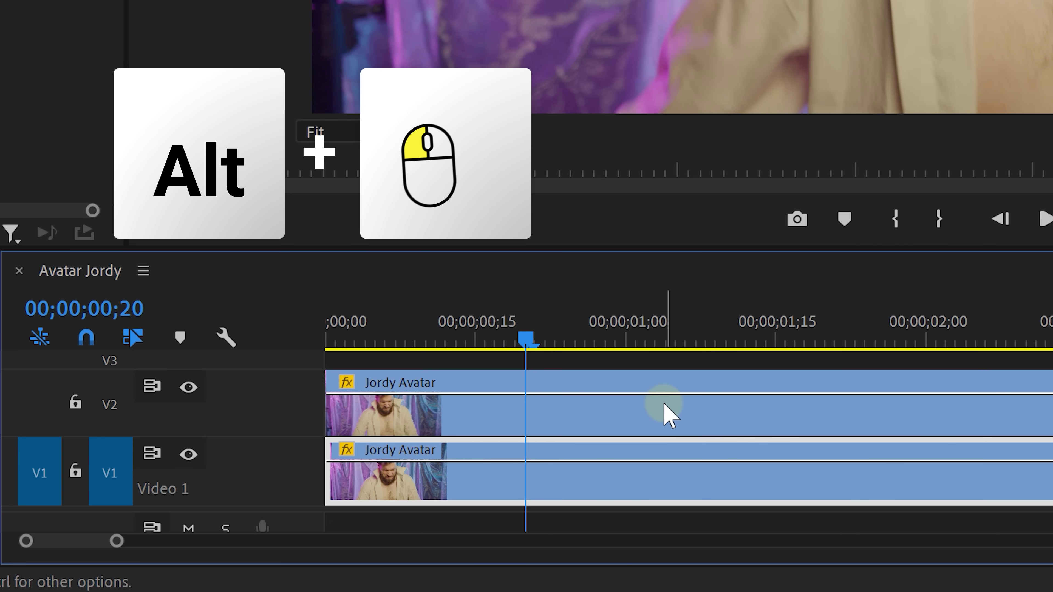
Track both eye masks forward on the V2 Jordy Avatar copy and apply VR Glow to it.
left_click(664, 414)
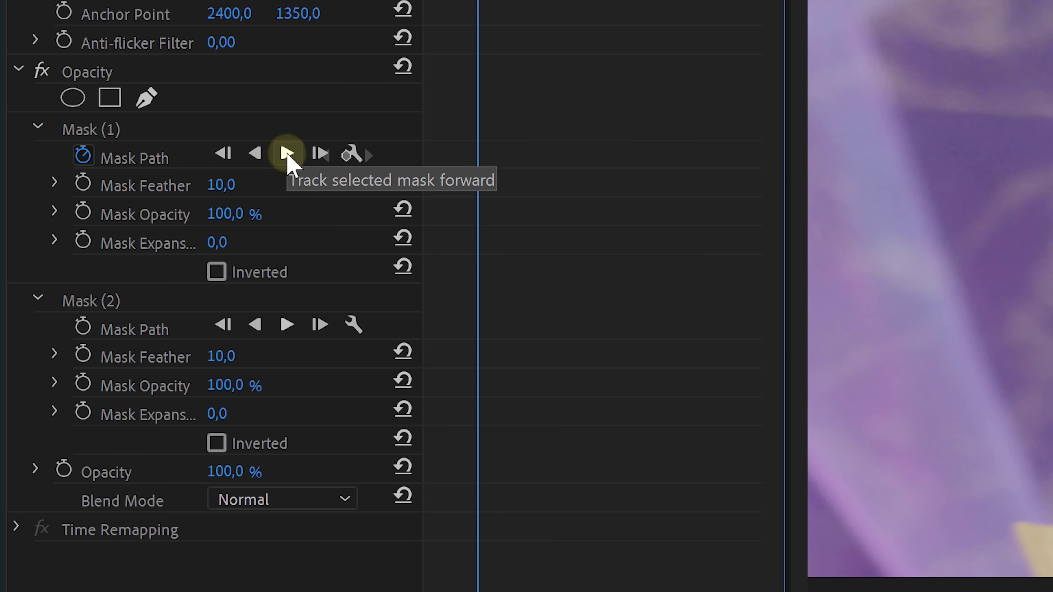
left_click(286, 153)
left_click(286, 324)
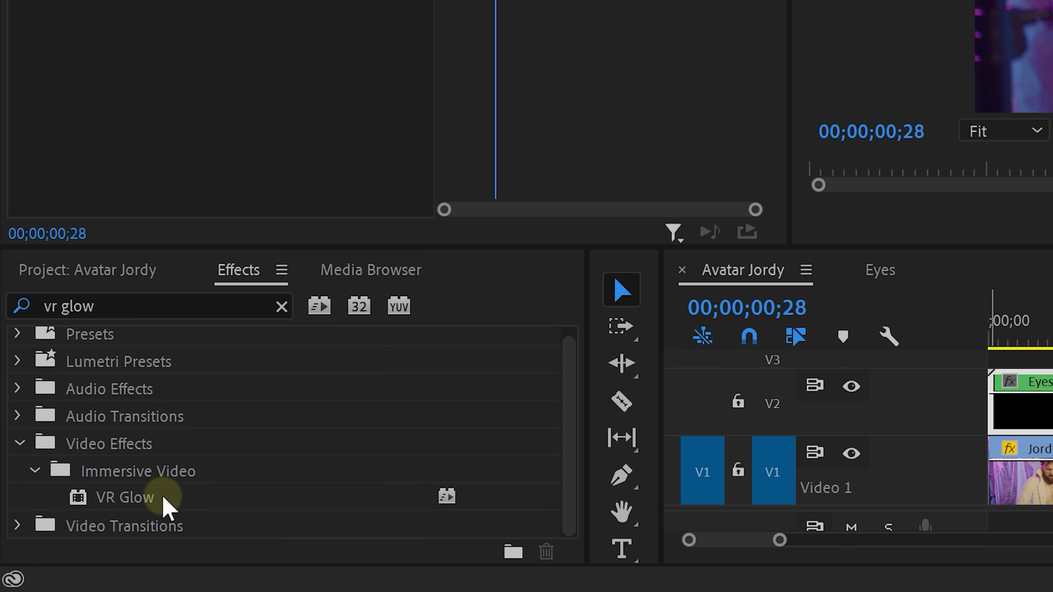
left_click_drag(165, 501, 678, 431)
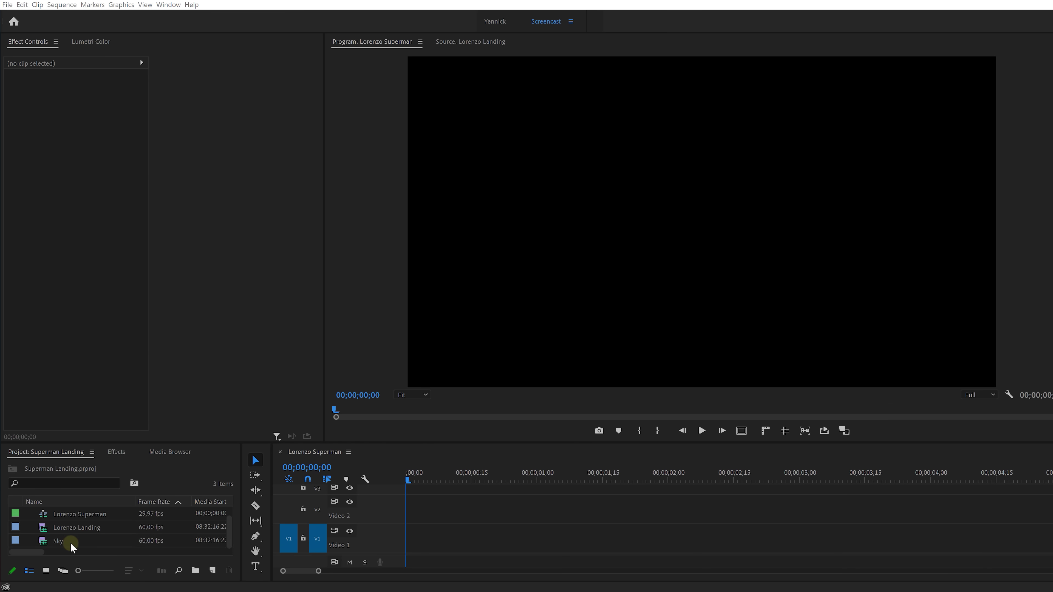
Place Sky on V1 and Lorenzo Landing on V2 above it, split at the playhead.
left_click_drag(70, 539, 362, 529)
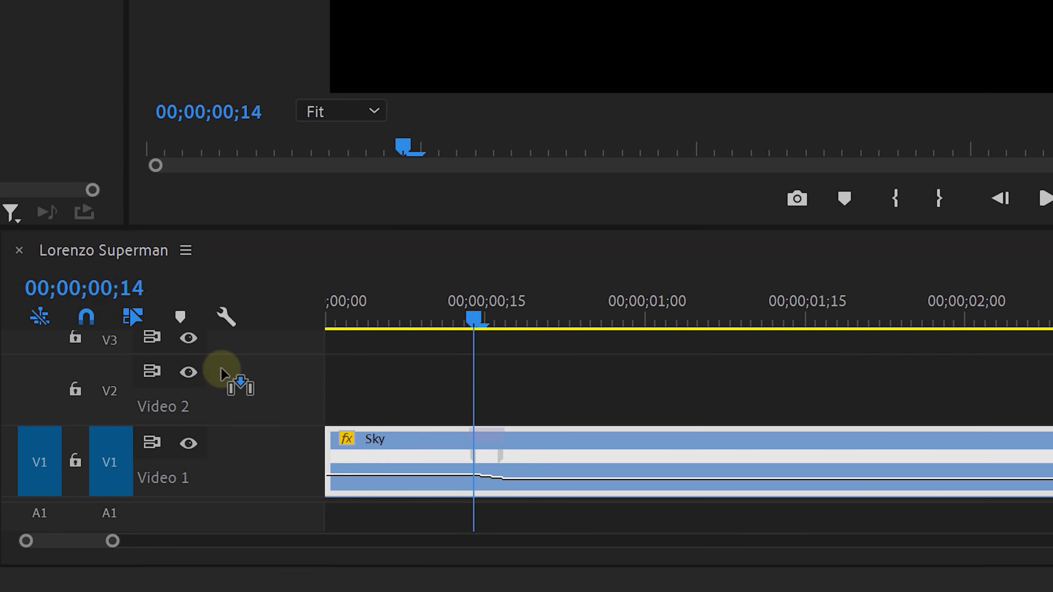
left_click_drag(223, 371, 286, 378)
key("ctrl+k")
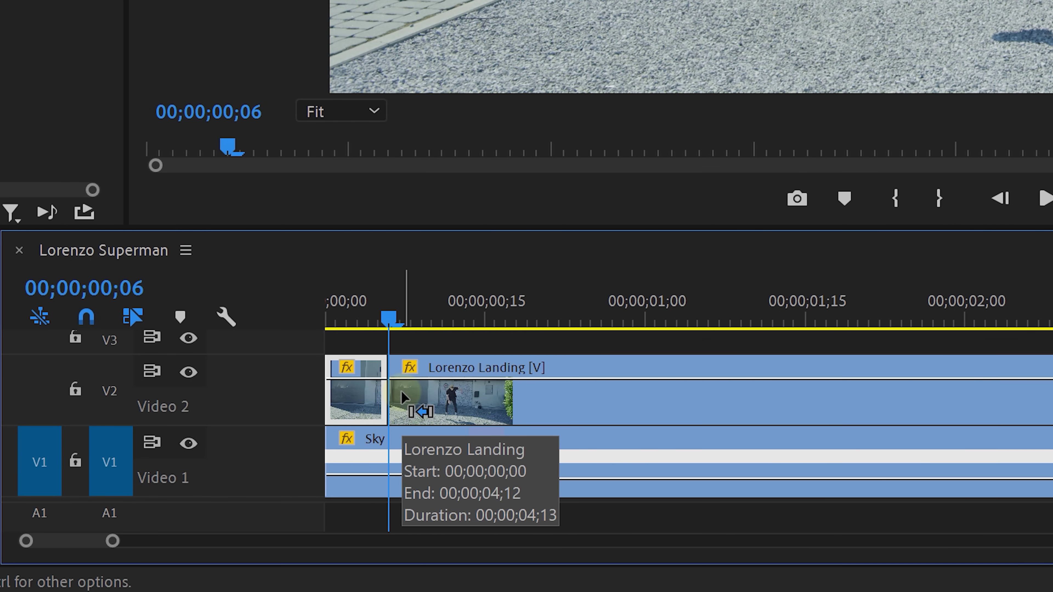
Set a frame hold on the first piece of Lorenzo Landing.
right_click(366, 391)
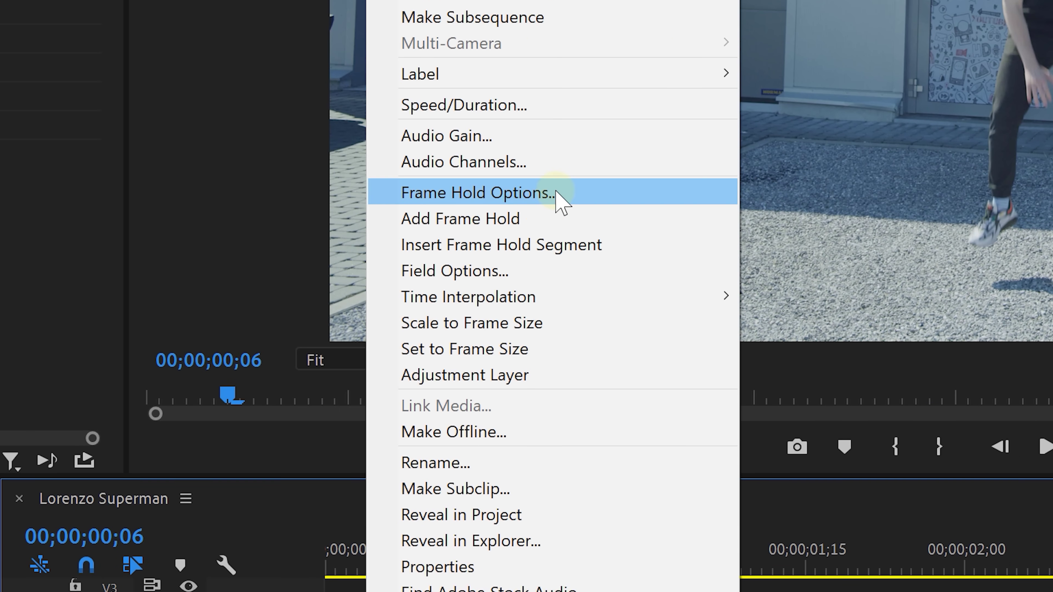
left_click(555, 199)
left_click(534, 295)
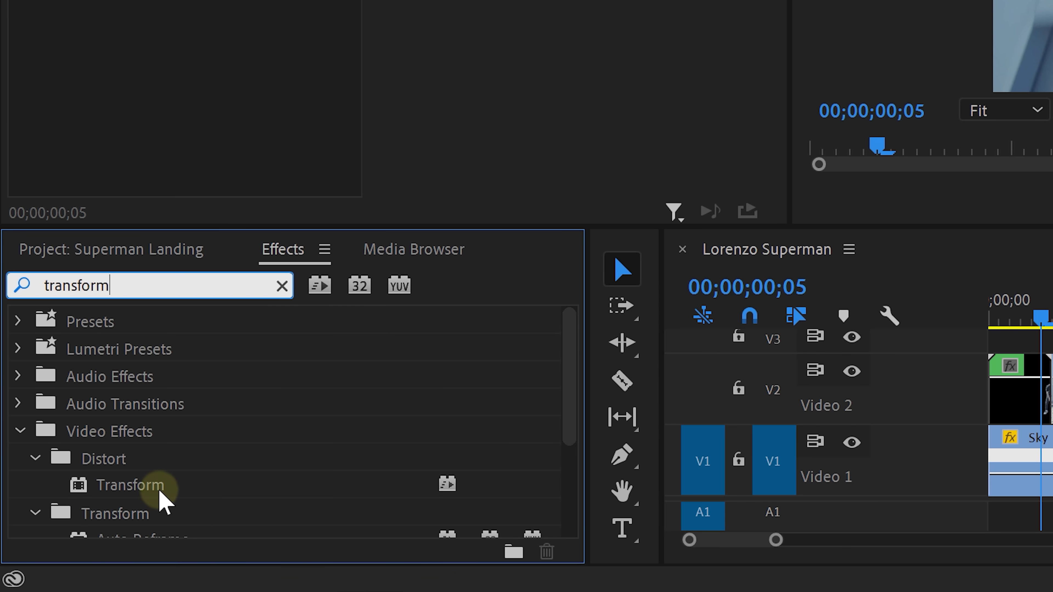
Apply Transform to Nested Sequence 01, keyframing the jumper raised high and scaled to about 4 at frame one.
left_click(160, 490)
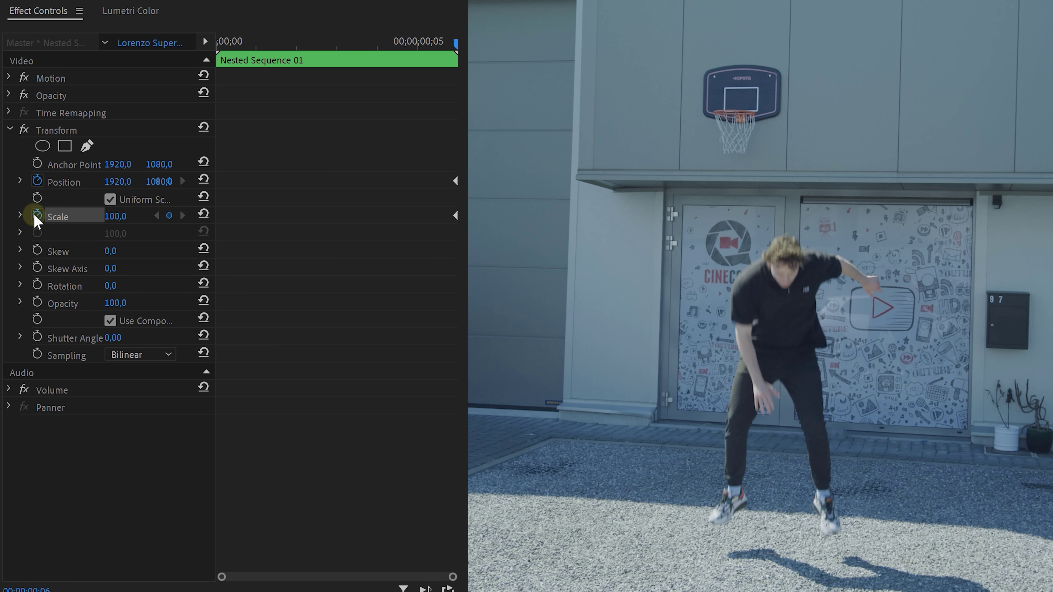
key("Home")
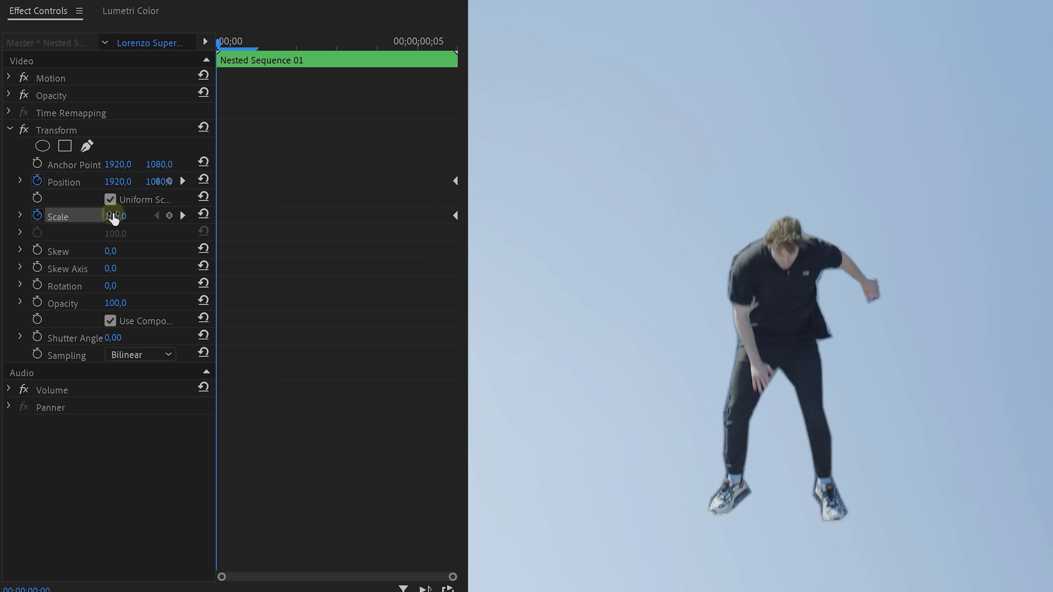
left_click_drag(113, 218, 109, 217)
left_click_drag(158, 182, 96, 181)
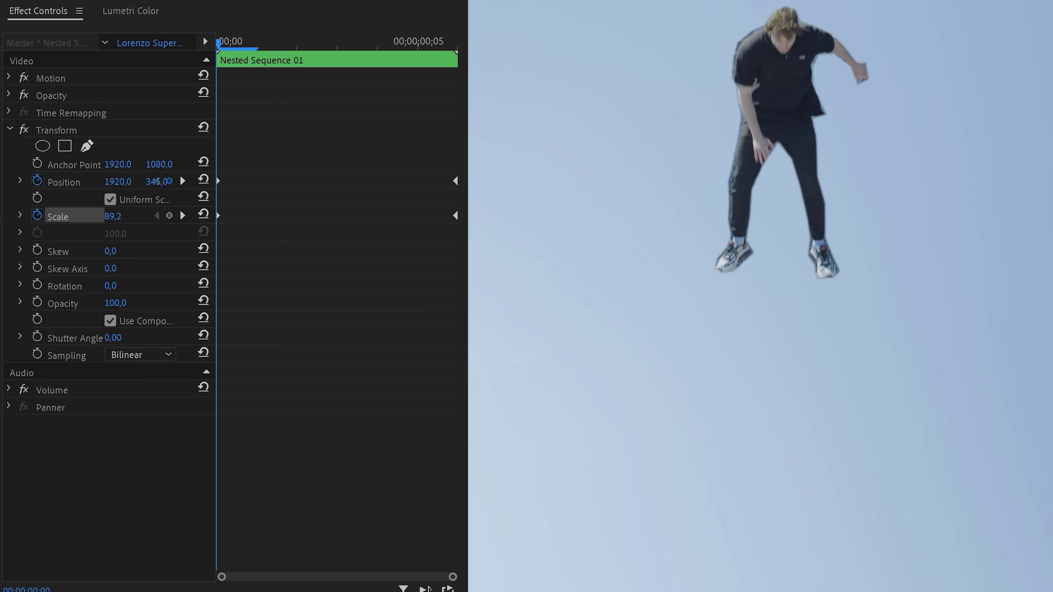
mouse_move(2, 212)
left_mouse_down()
mouse_move(120, 217)
mouse_move(10, 217)
left_mouse_up()
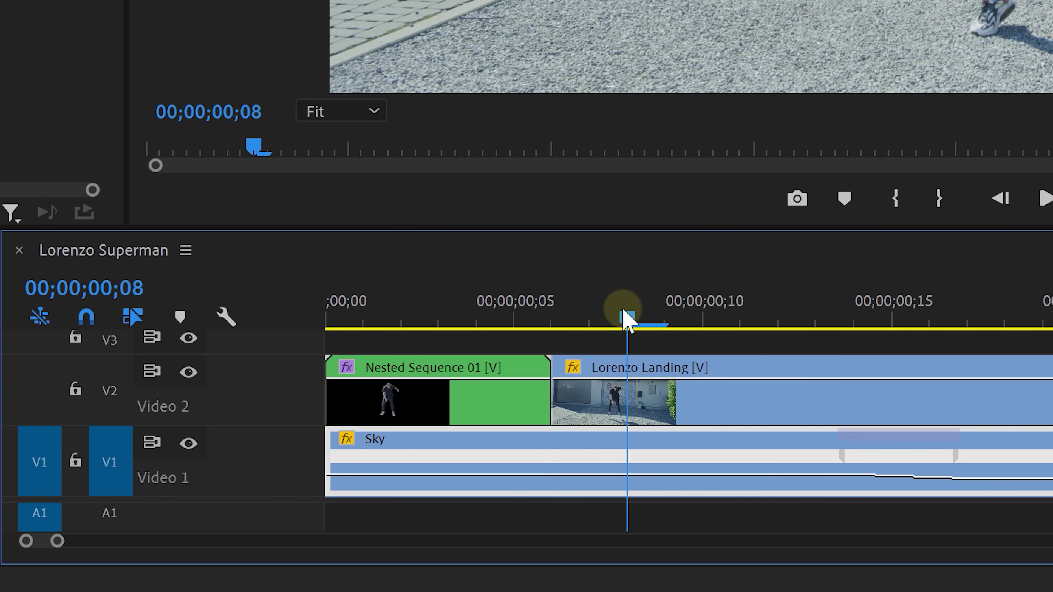
Trim Lorenzo Landing's start against the nest and add a speed keyframe with the Pen tool.
left_click_drag(572, 401, 638, 404)
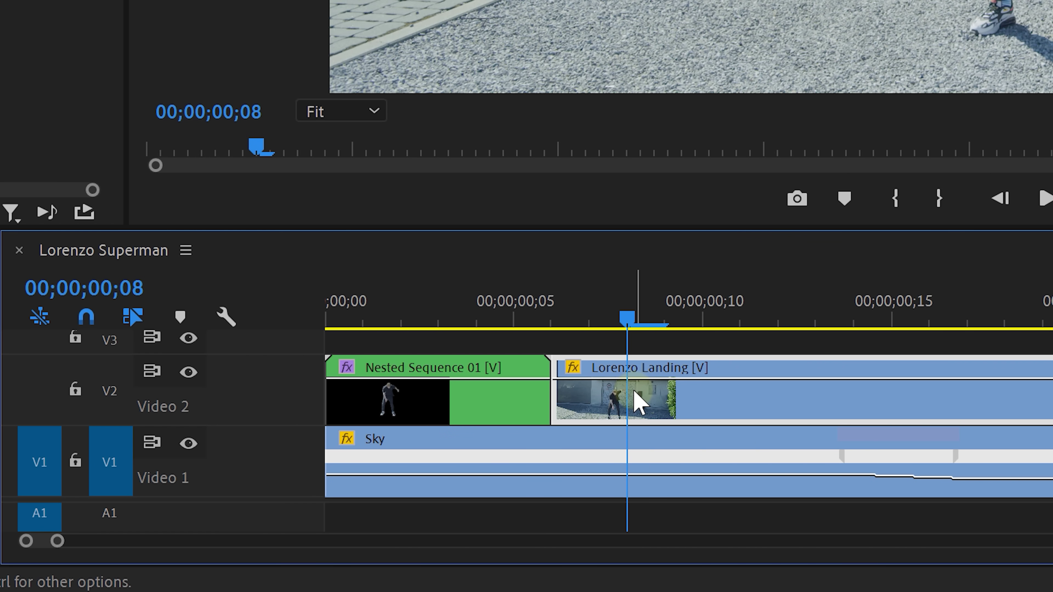
key("p")
left_click(574, 391)
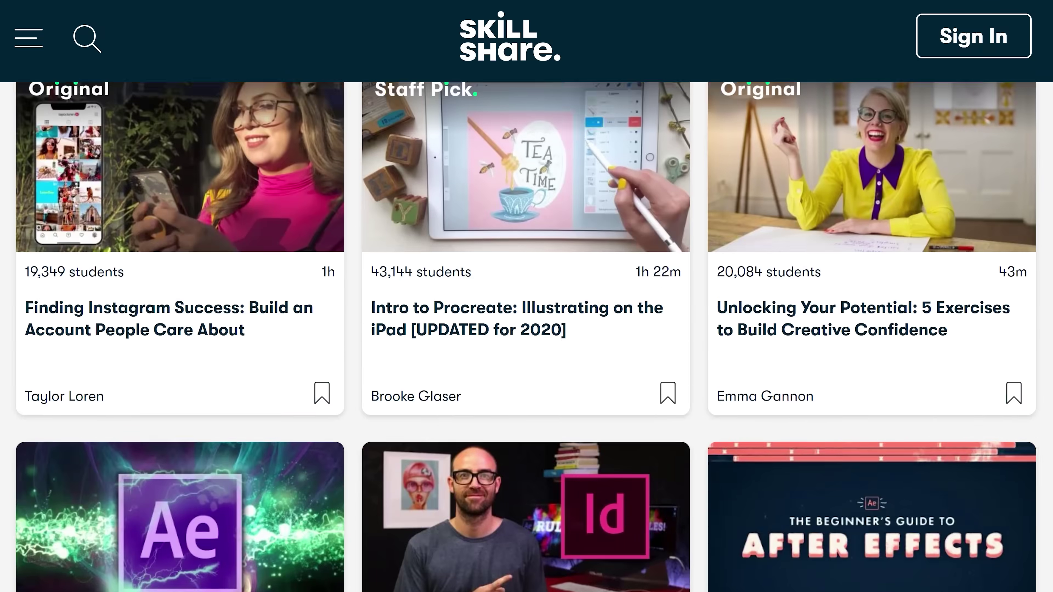
scroll(526, 332, "down", 20)
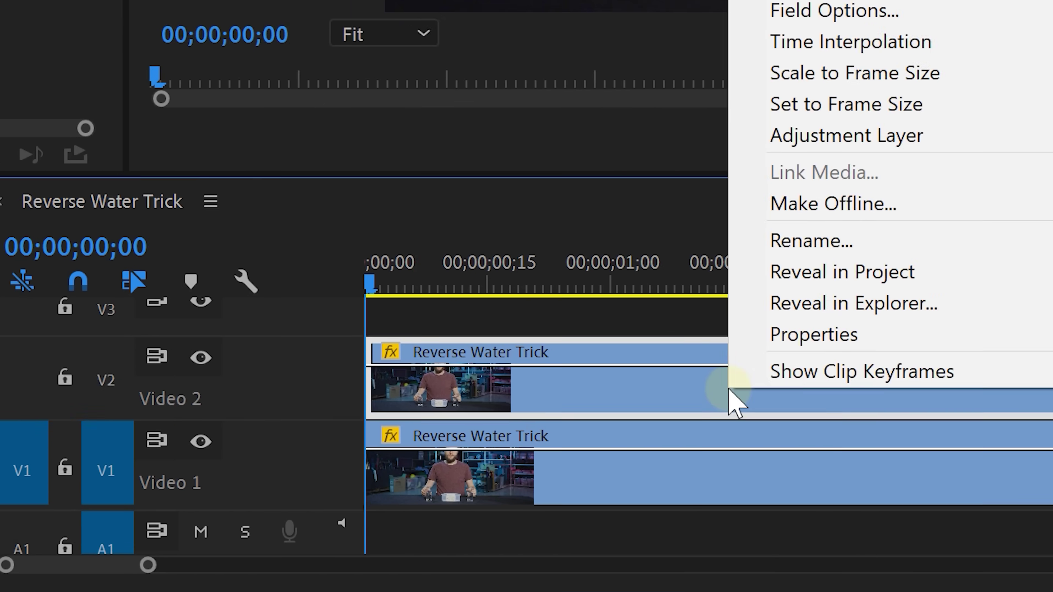
Open Speed/Duration for the duplicated Reverse Water Trick copy on V2.
left_click(599, 449)
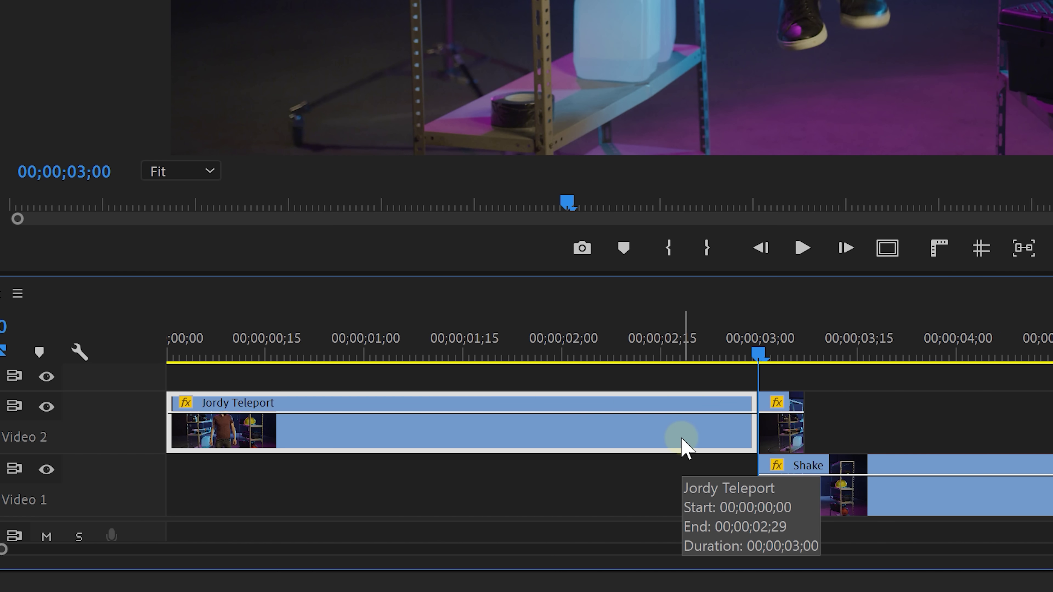
Freeze the short Jordy Teleport piece, apply Transform, and scale it to 0 with a 180 shutter angle.
right_click(786, 433)
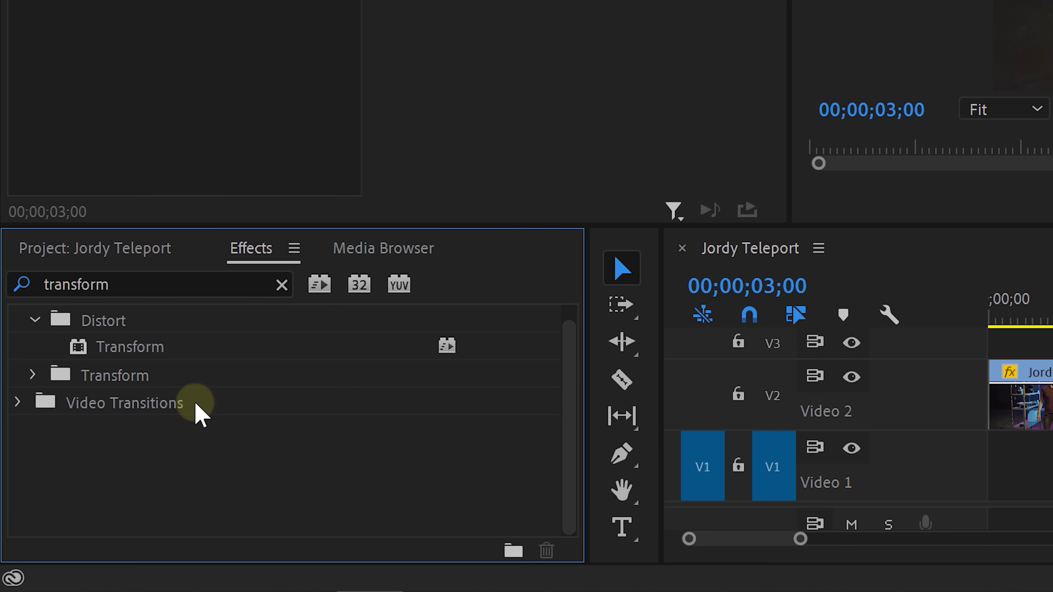
left_click_drag(141, 352, 548, 409)
left_click_drag(547, 407, 548, 407)
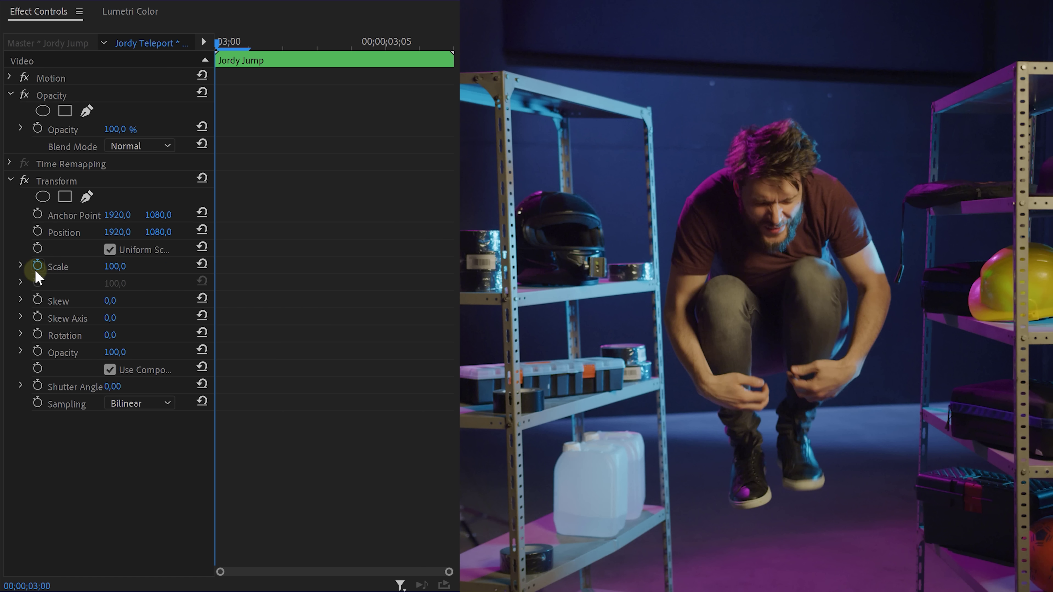
left_click_drag(118, 269, 37, 265)
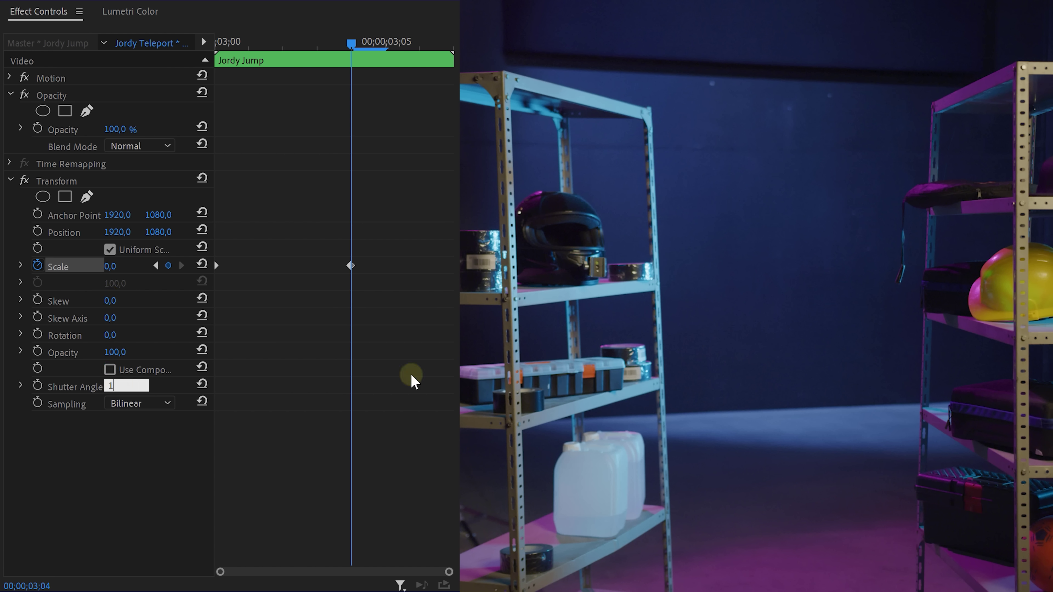
key("Return")
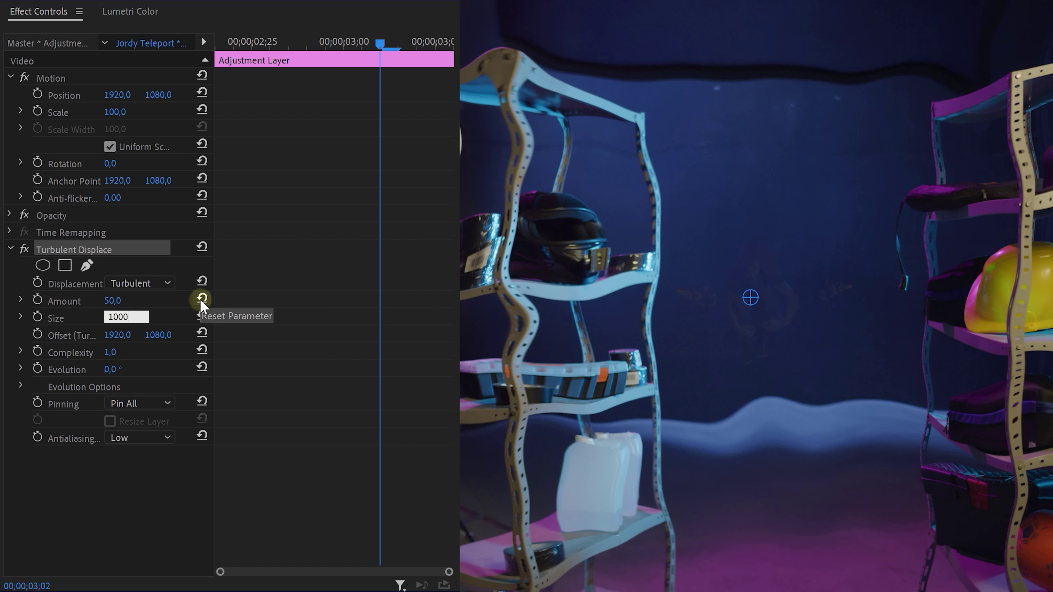
Set Turbulent Displace Size 1000, Pinning to Pin All Locked, and Evolution -263.
key("Return")
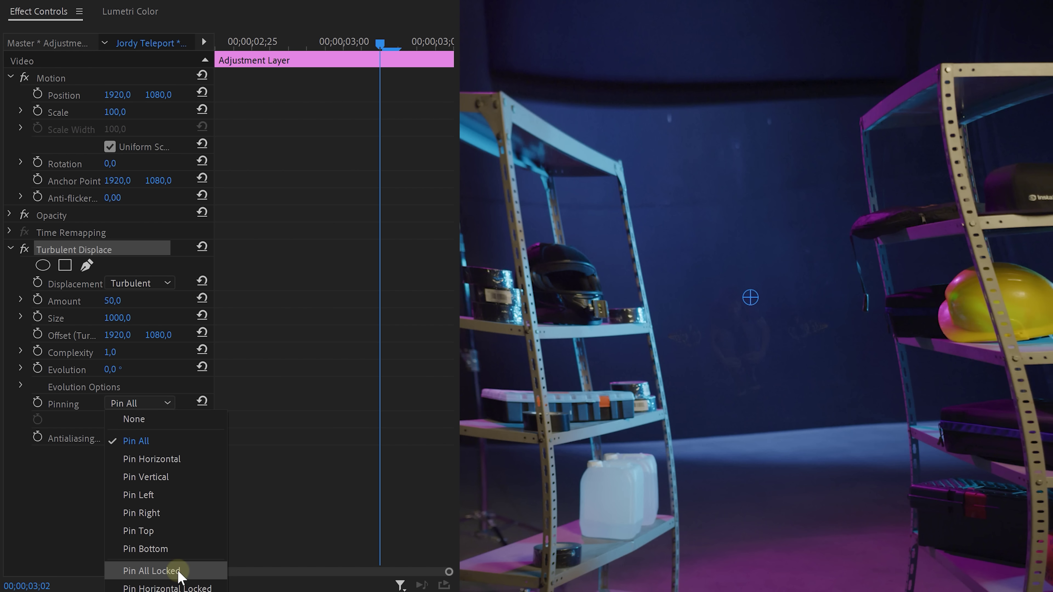
left_click(179, 574)
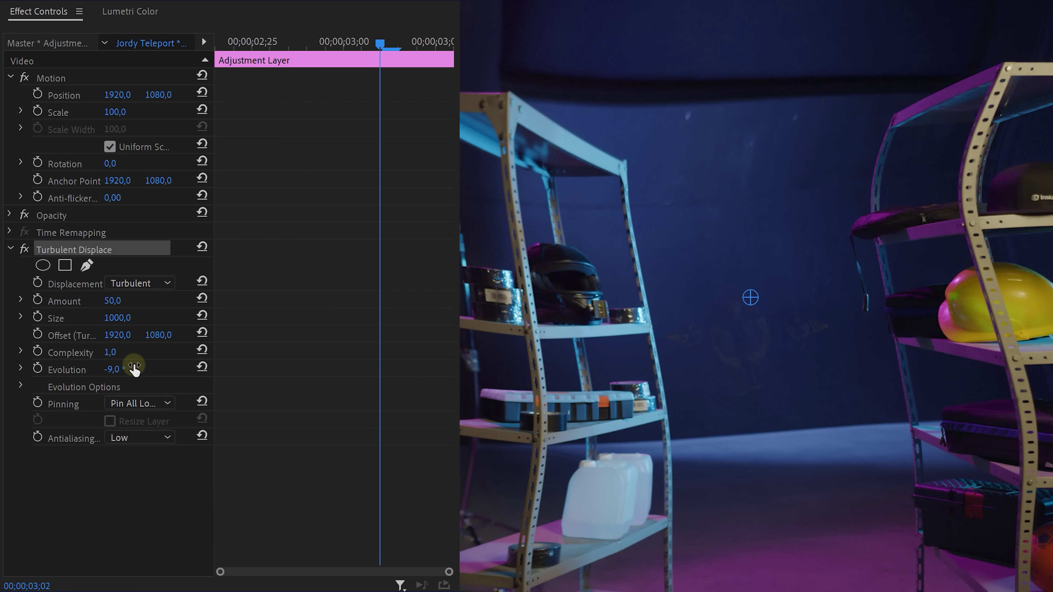
left_click_drag(135, 370, 100, 369)
Keyframe the Turbulent Displace Amount to 0 at the three-second mark.
left_click_drag(380, 43, 215, 56)
key("Return")
key("Right")
key("Right")
key("Right")
key("Right")
key("Right")
key("Right")
key("Right")
left_click(124, 299)
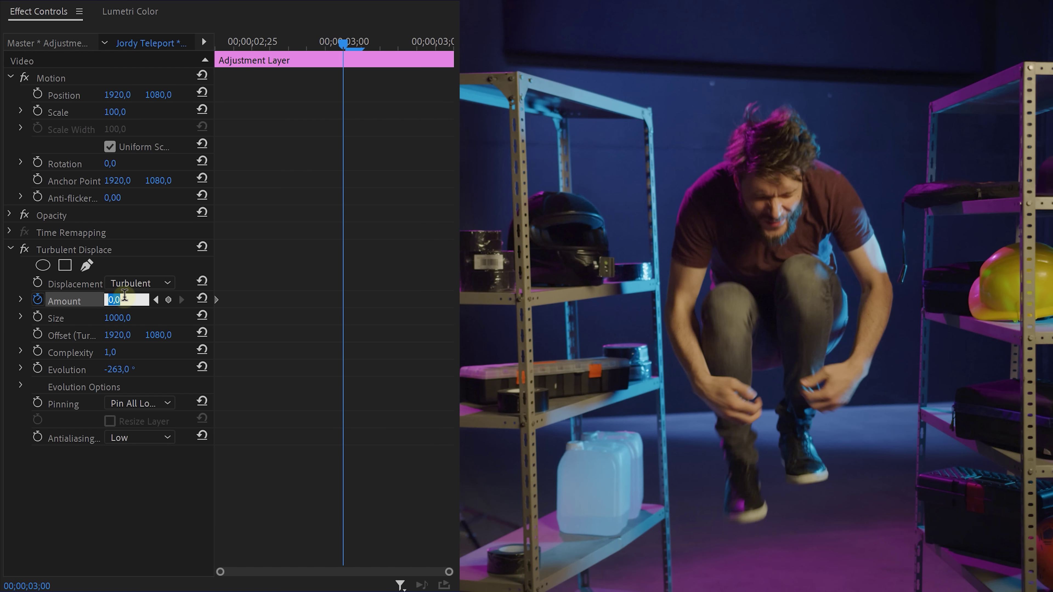